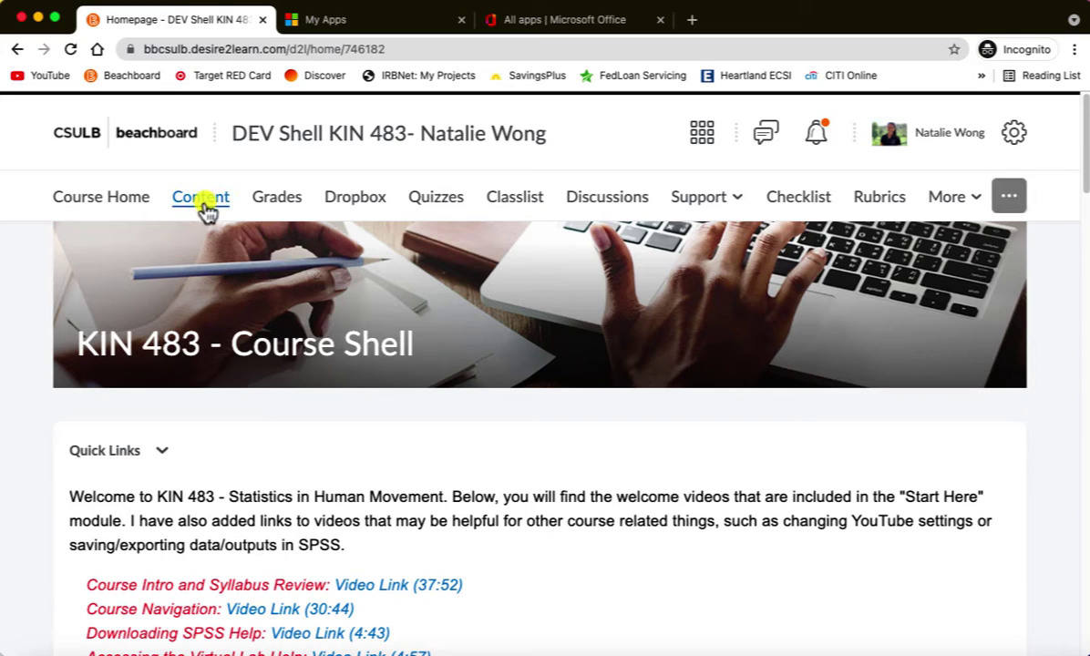
Step: Open the 483 Microsoft Planner_Fall 2021 plan linked from the course's content overview
{"action": "left_click", "coordinate": [206, 206]}
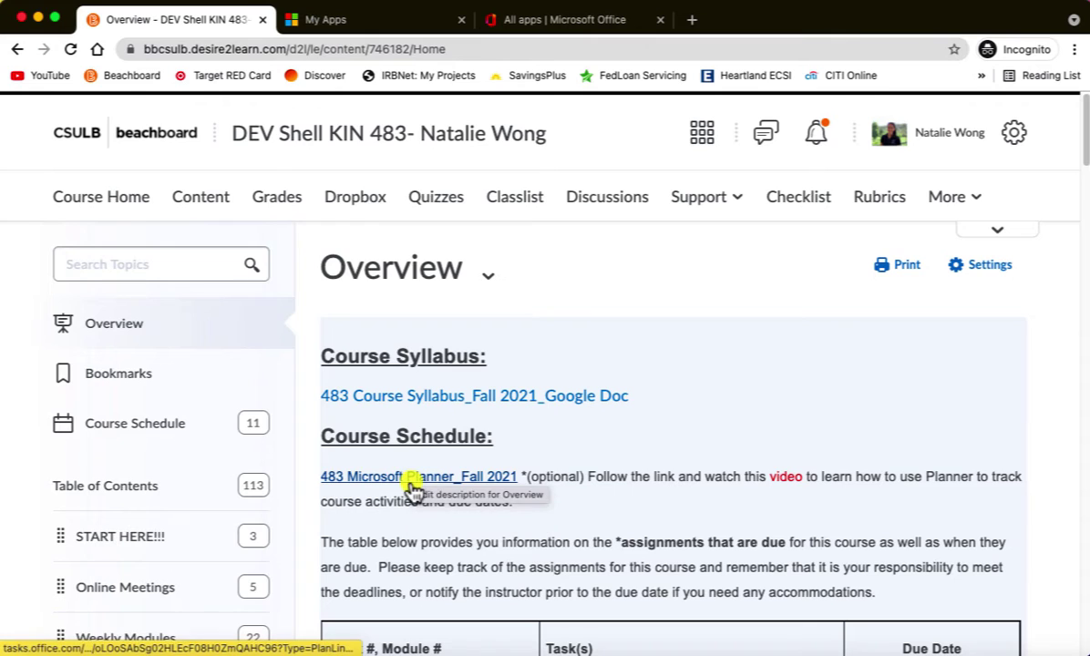
{"action": "left_click", "coordinate": [412, 485]}
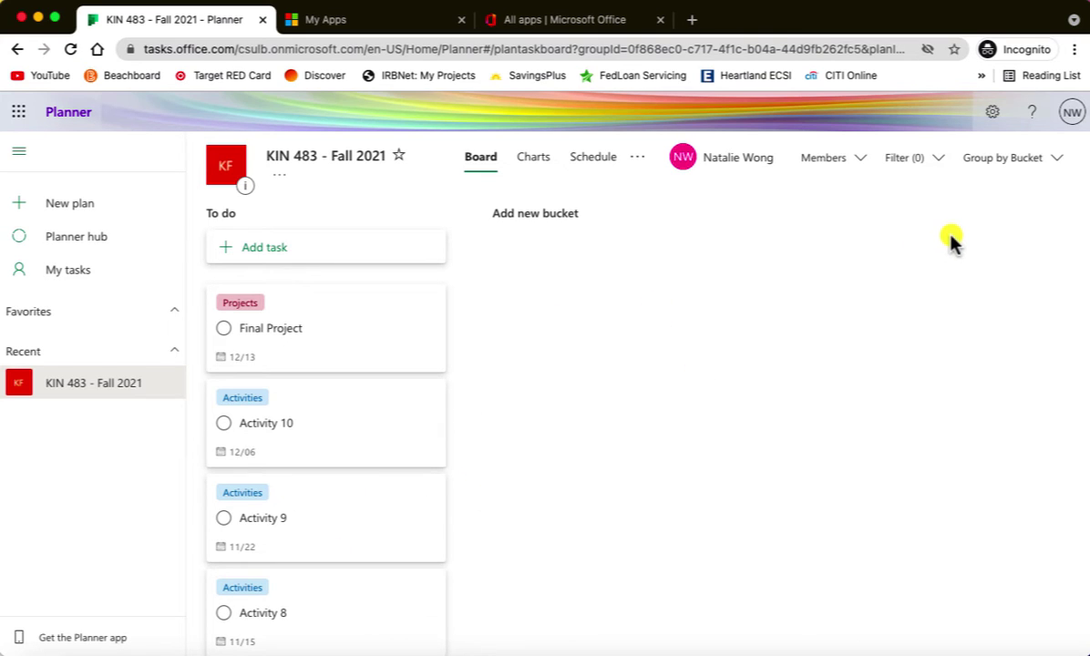
Step: Review the plan's charts and its weekly schedule for Aug 22–28 and Aug 29–Sep 4, and return to the board
{"action": "left_click", "coordinate": [536, 164]}
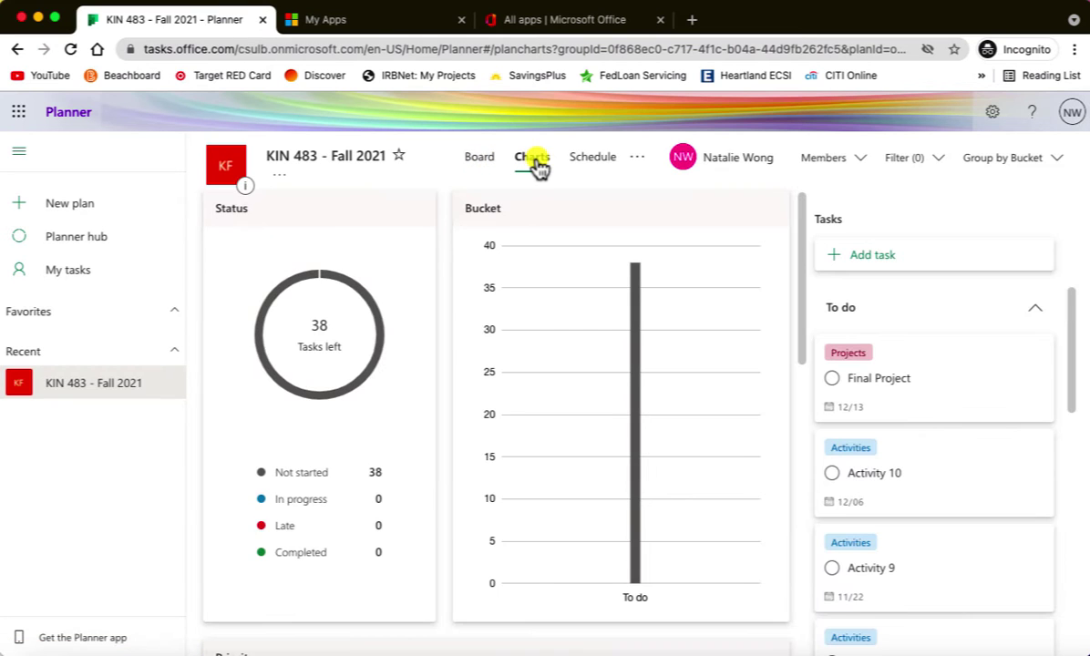
{"action": "left_click", "coordinate": [599, 164]}
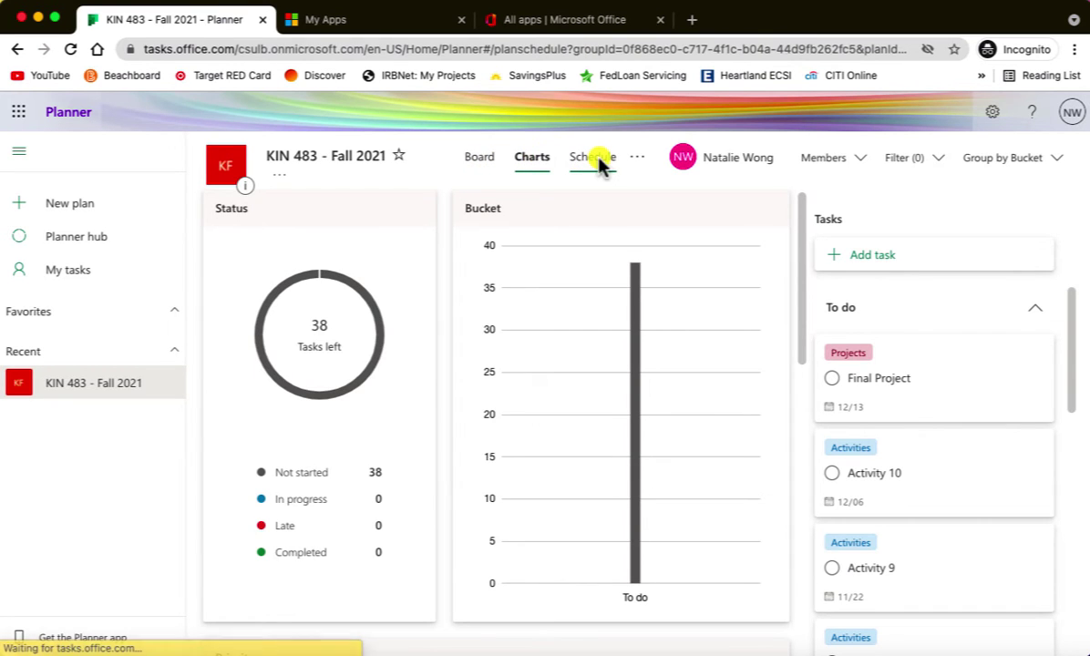
{"action": "left_click", "coordinate": [721, 220]}
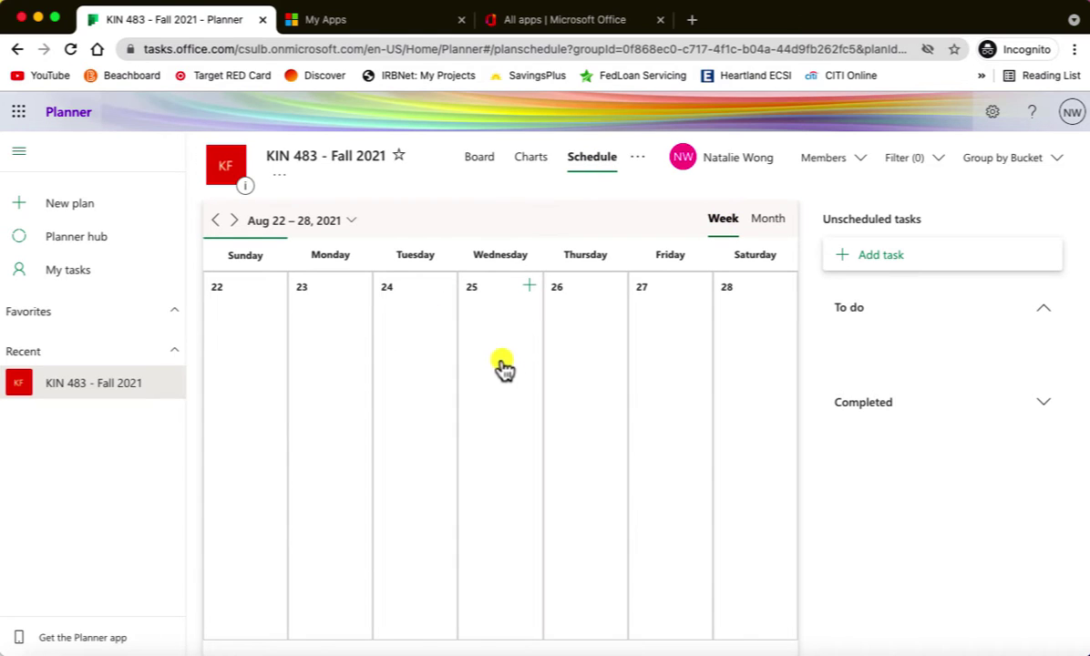
{"action": "left_click", "coordinate": [234, 220]}
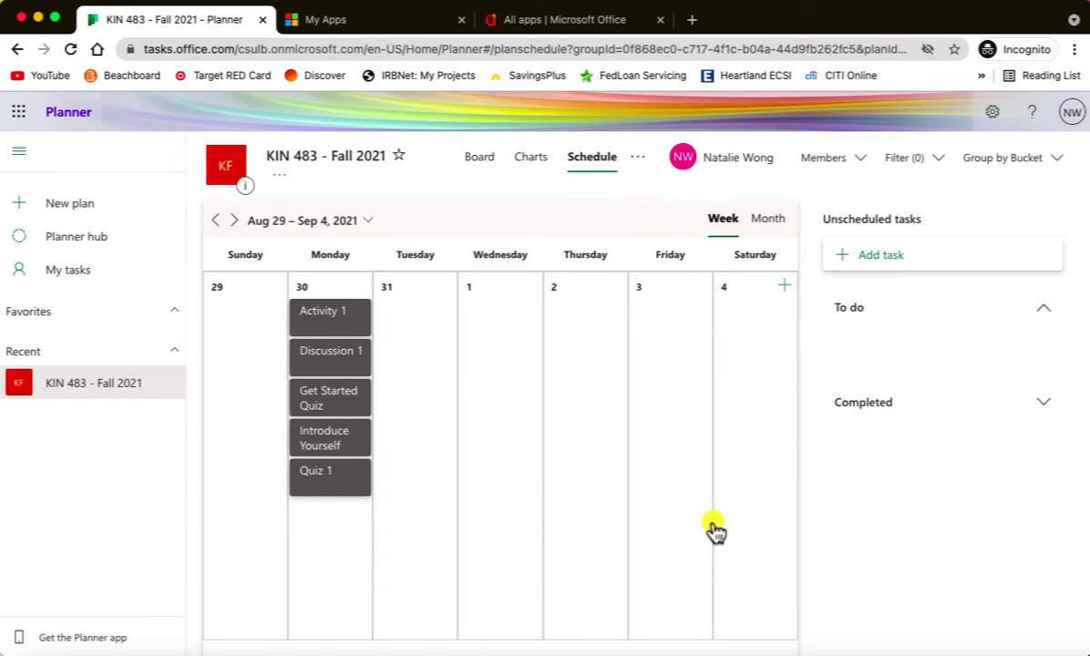
{"action": "left_click", "coordinate": [219, 221]}
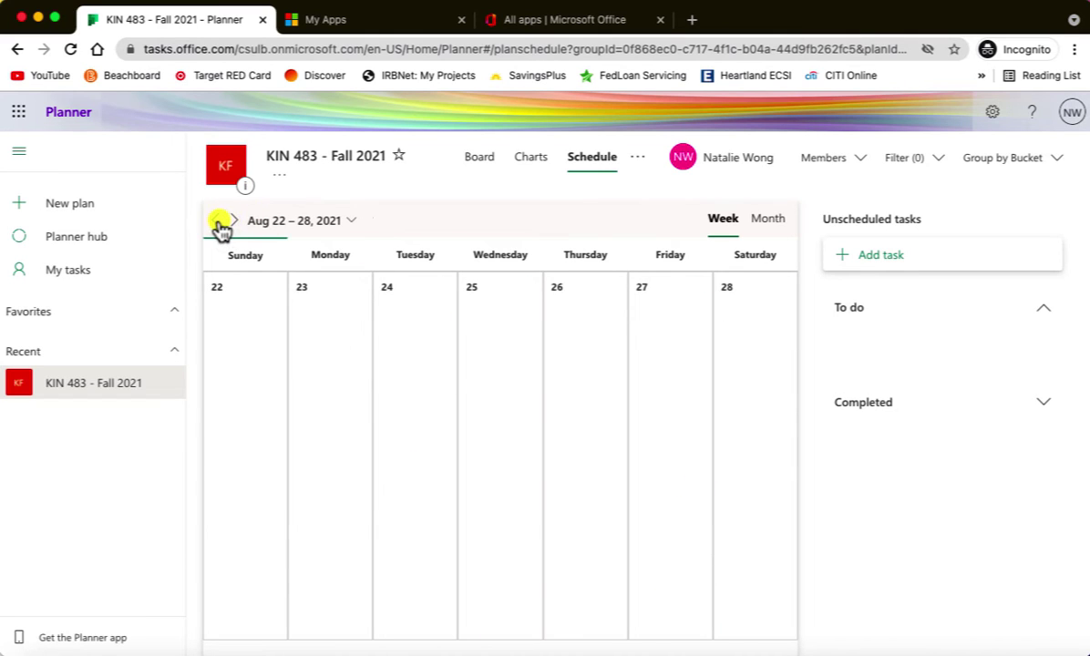
{"action": "left_click", "coordinate": [478, 158]}
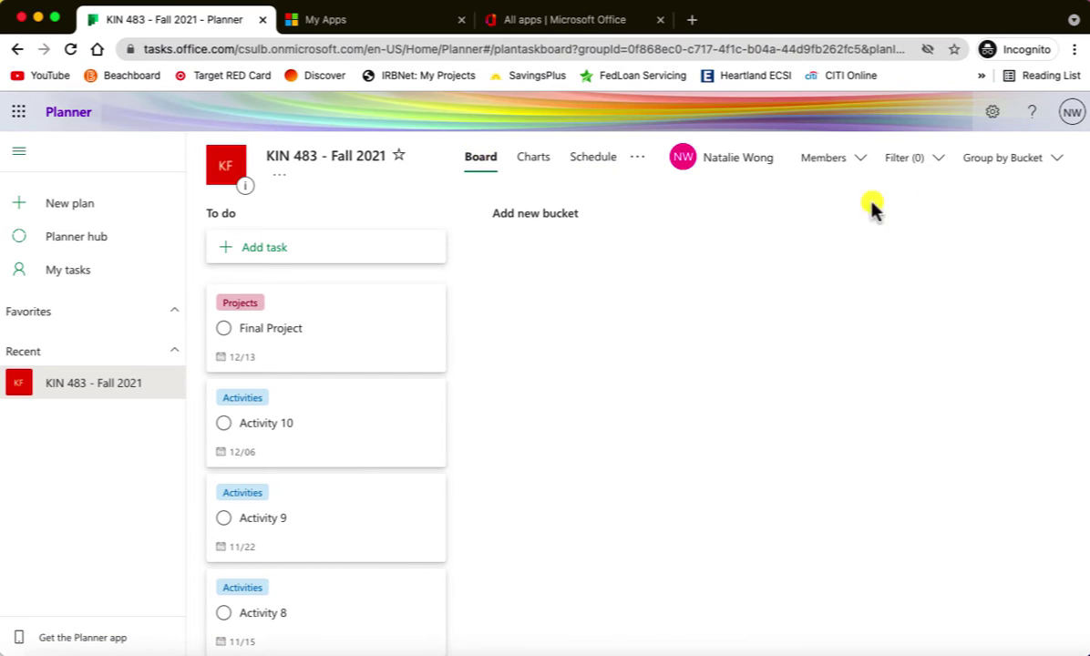
Step: Group the board's tasks by labels and look across the label columns
{"action": "left_click", "coordinate": [1010, 173]}
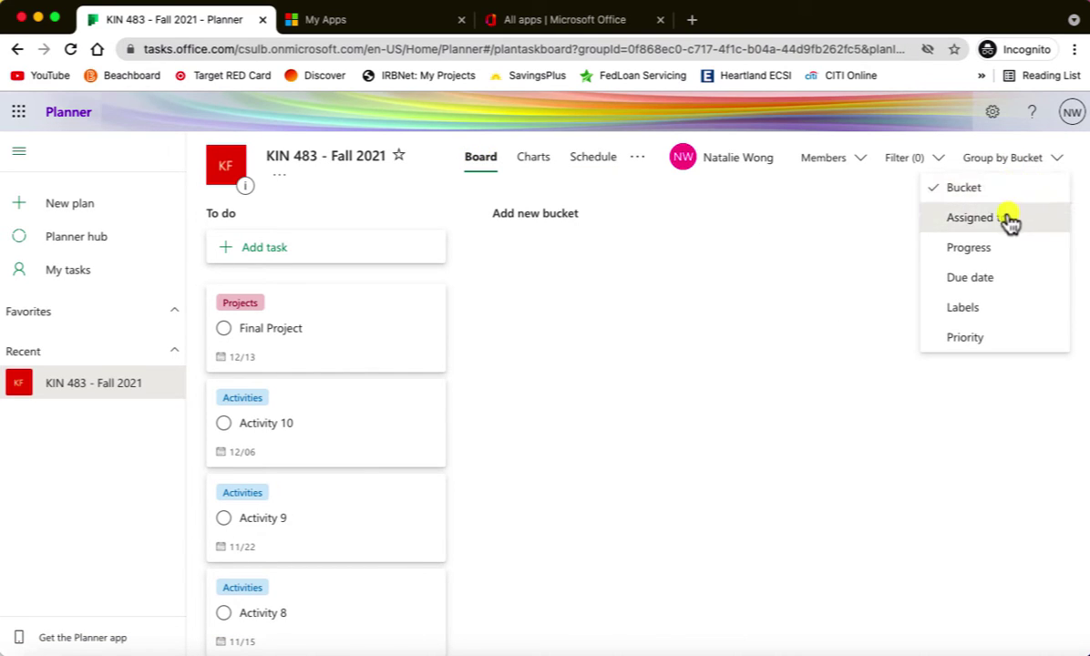
{"action": "left_click", "coordinate": [980, 312]}
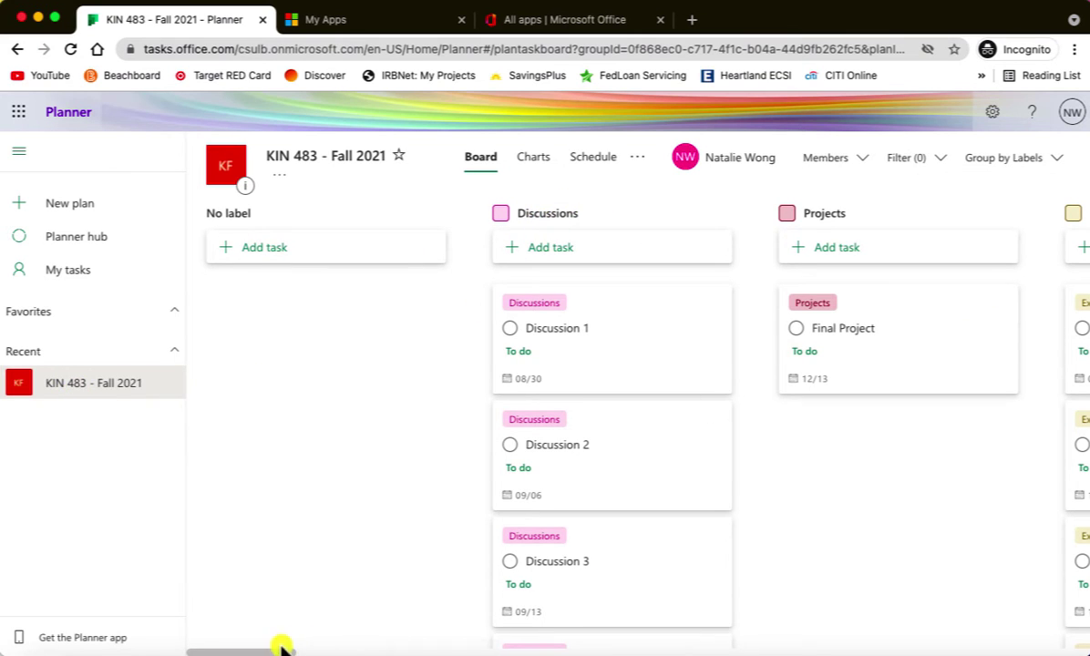
{"action": "left_click_drag", "start_coordinate": [278, 651], "coordinate": [382, 652]}
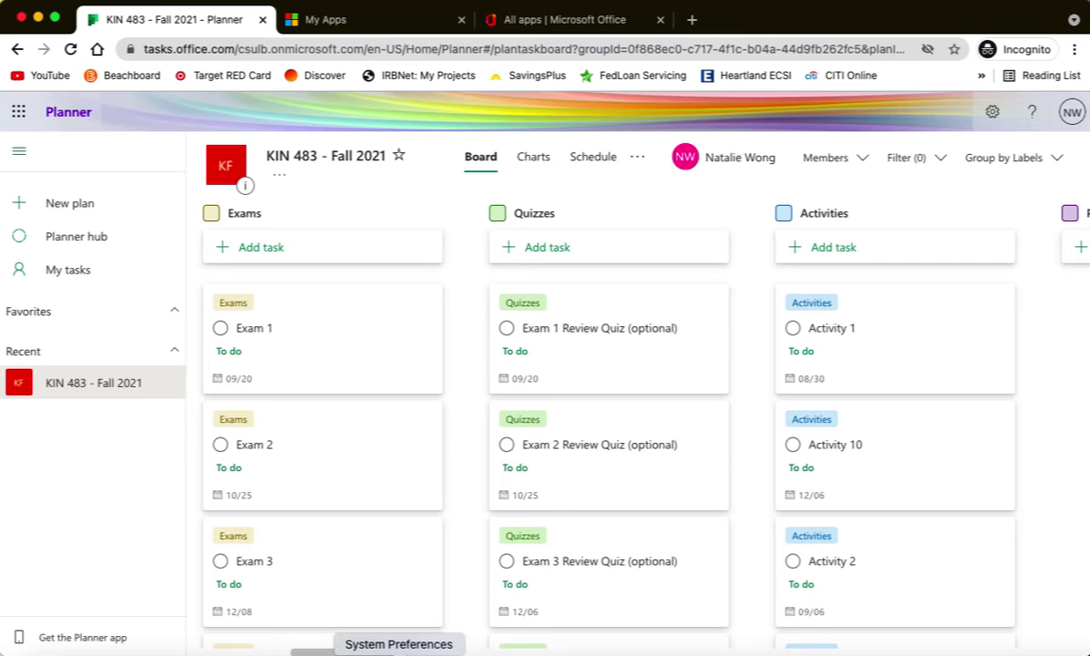
{"action": "left_click_drag", "start_coordinate": [376, 652], "coordinate": [286, 654]}
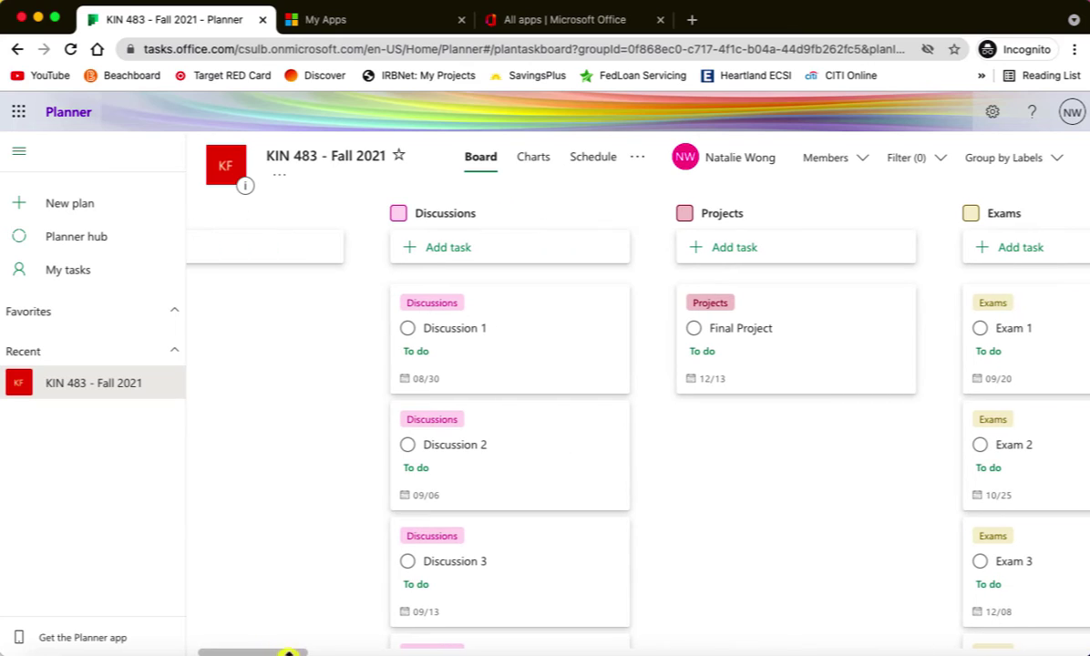
Step: Start a new task under the Discussions label and dismiss the blank entry
{"action": "left_click", "coordinate": [450, 251]}
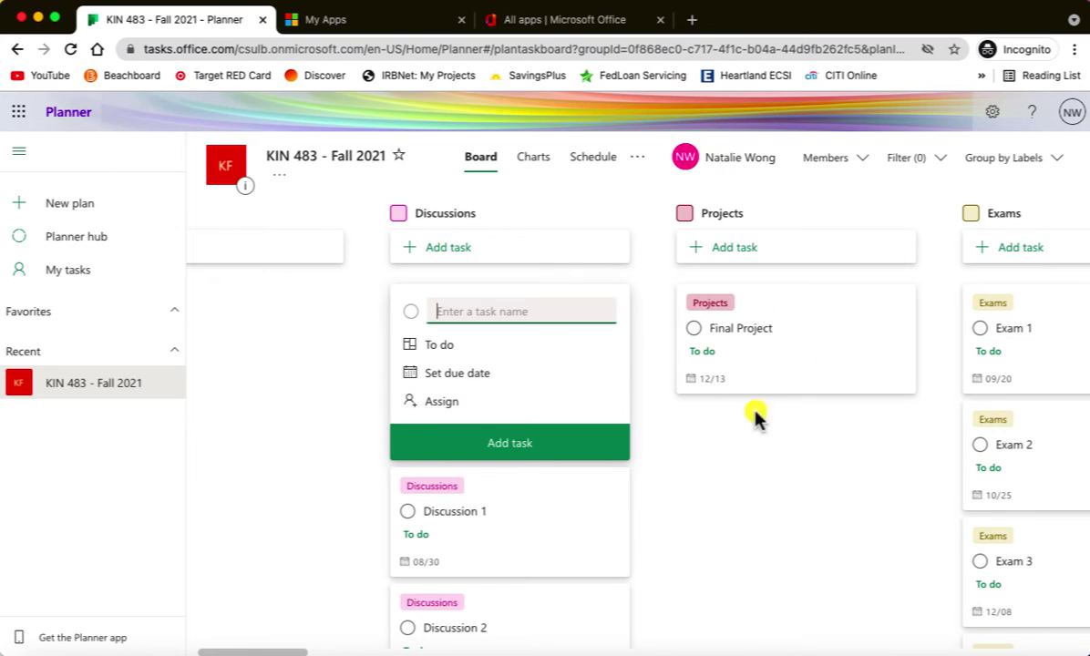
{"action": "left_click", "coordinate": [734, 475]}
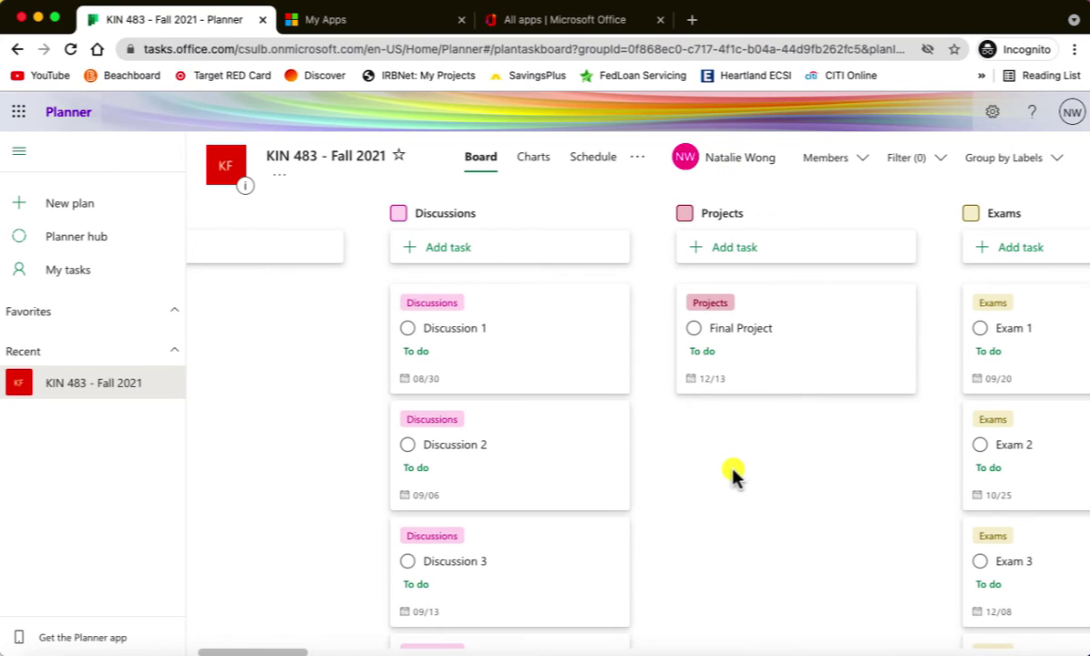
Step: Open the Discussion 1 task and examine its start date, priority and progress options
{"action": "left_click", "coordinate": [578, 374]}
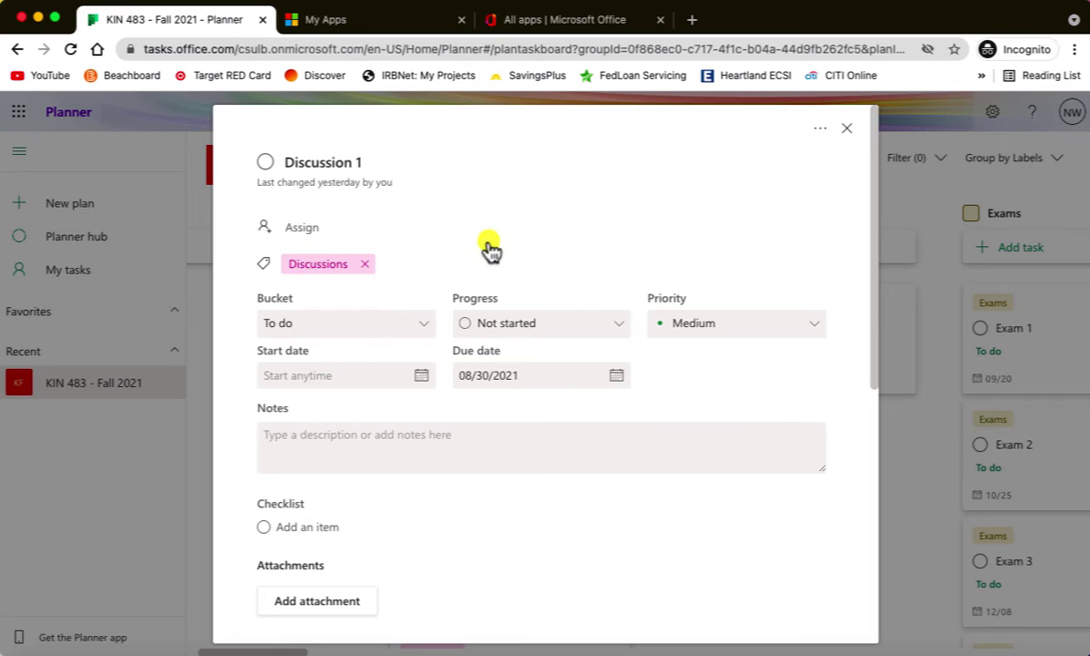
{"action": "left_click", "coordinate": [422, 377]}
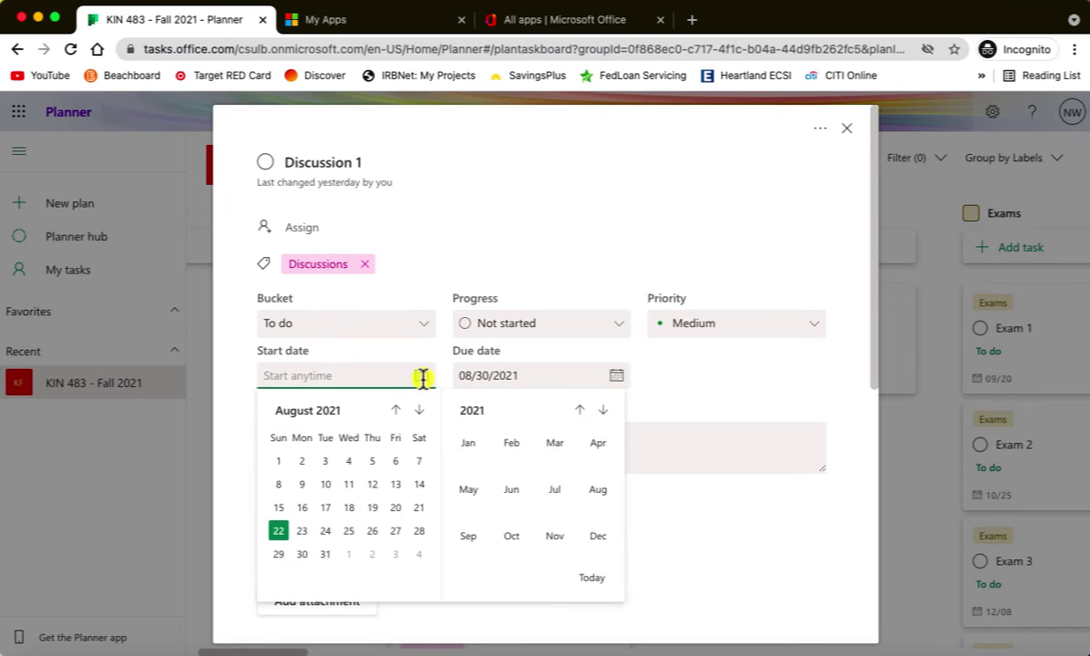
{"action": "left_click", "coordinate": [730, 338]}
{"action": "left_click", "coordinate": [732, 332]}
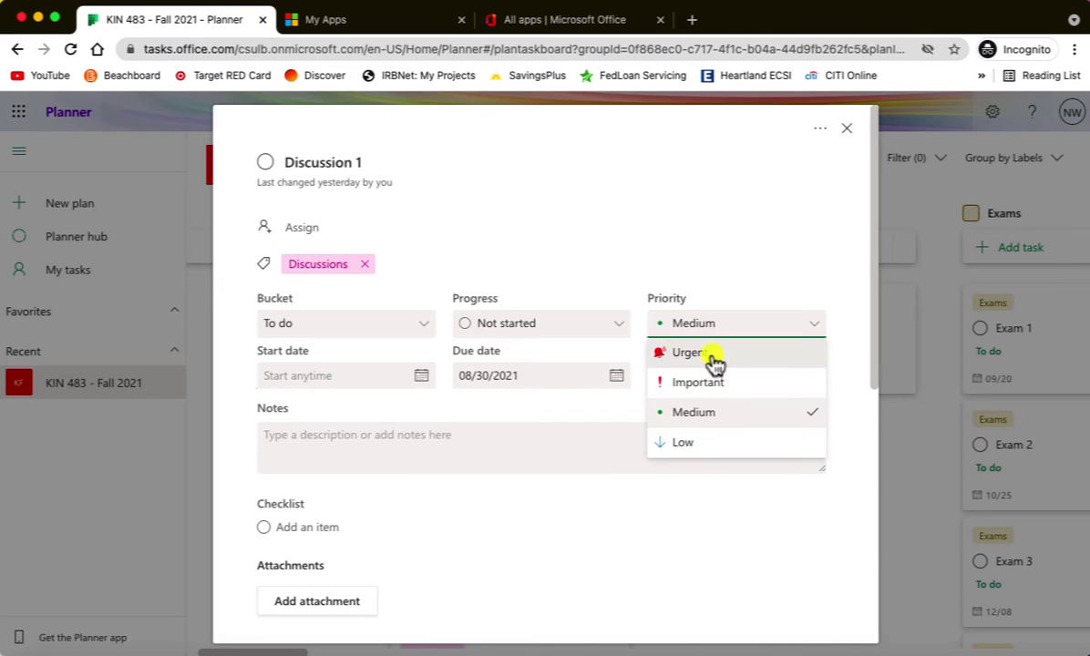
{"action": "left_click", "coordinate": [694, 519]}
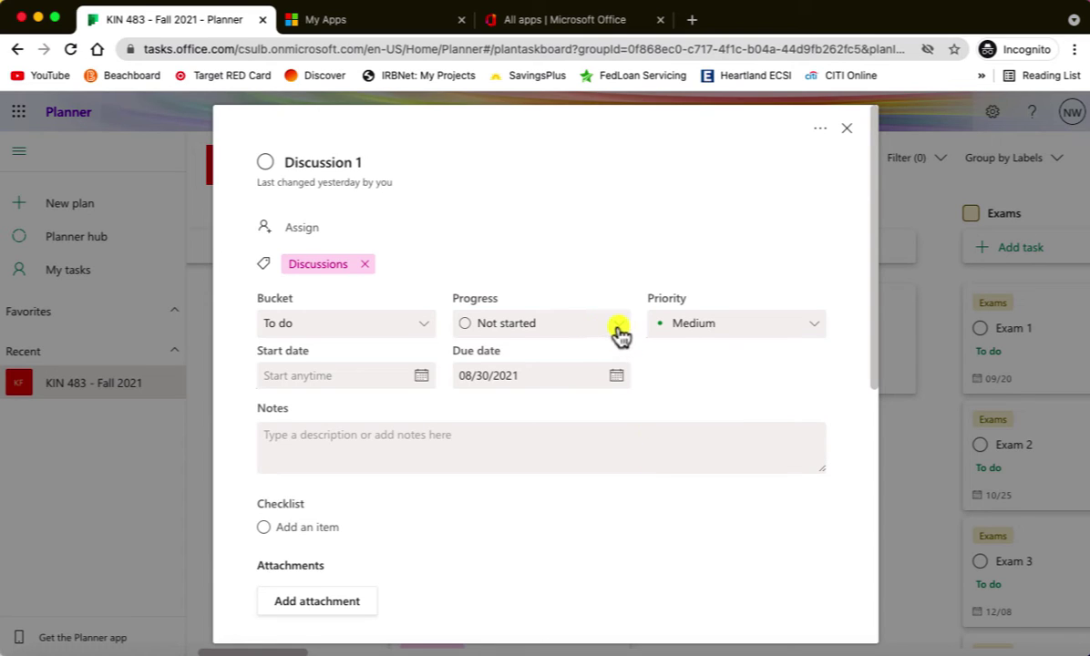
{"action": "left_click", "coordinate": [617, 335]}
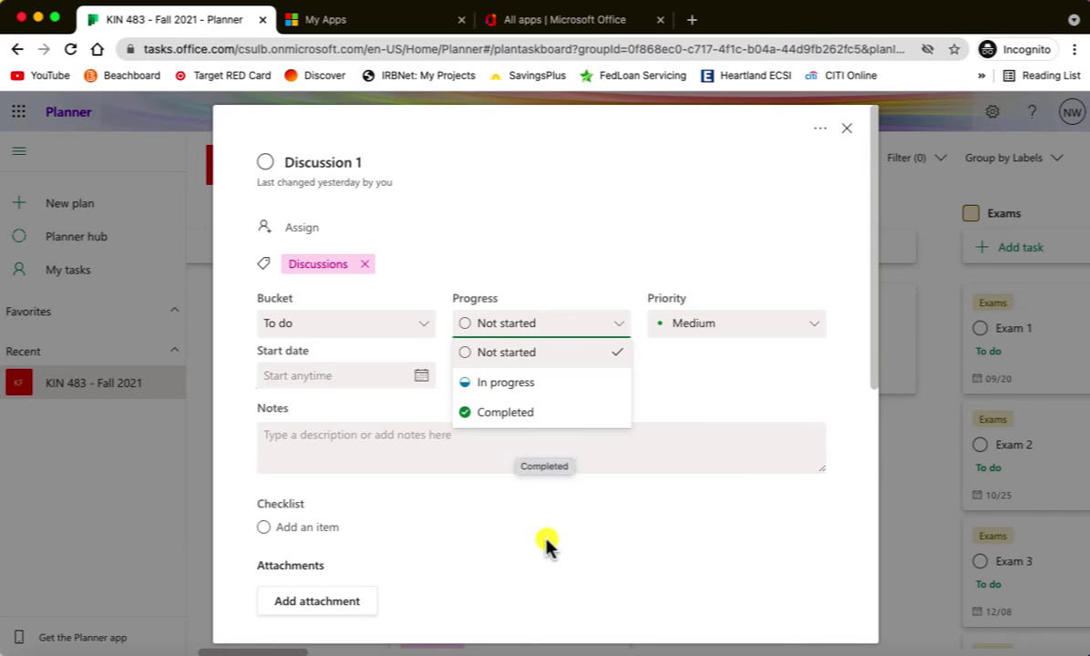
{"action": "left_click", "coordinate": [762, 408]}
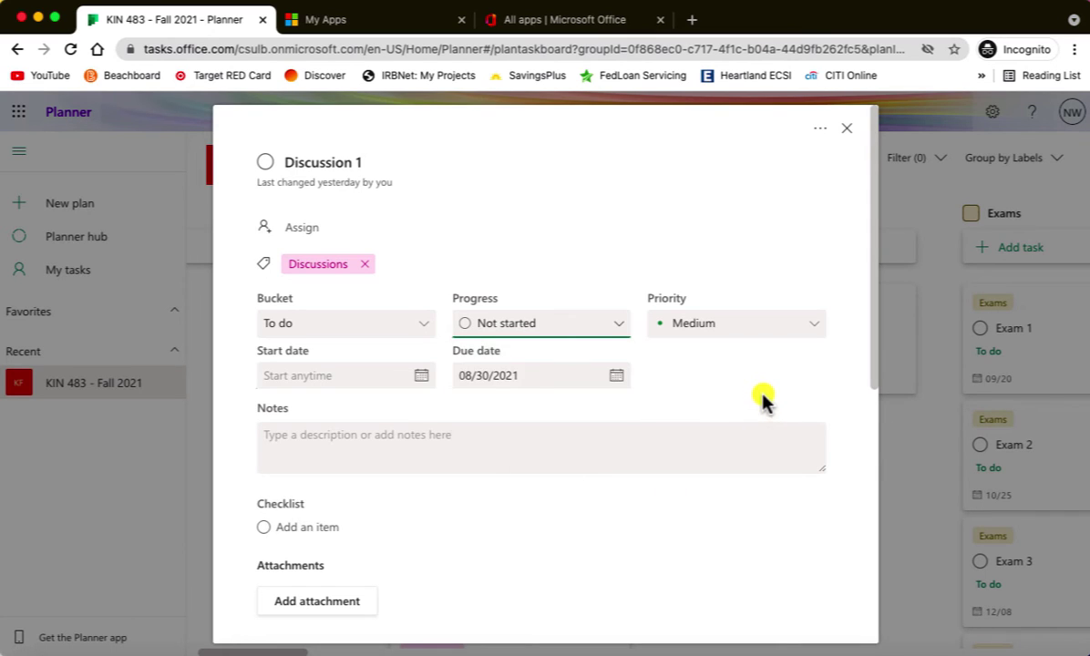
Step: Review the Discussion 1 task's notes, checklist, attachments and comments areas, and close the task
{"action": "scroll", "coordinate": [471, 459], "scroll_direction": "down", "scroll_amount": 2}
{"action": "scroll", "coordinate": [471, 458], "scroll_direction": "down", "scroll_amount": 1}
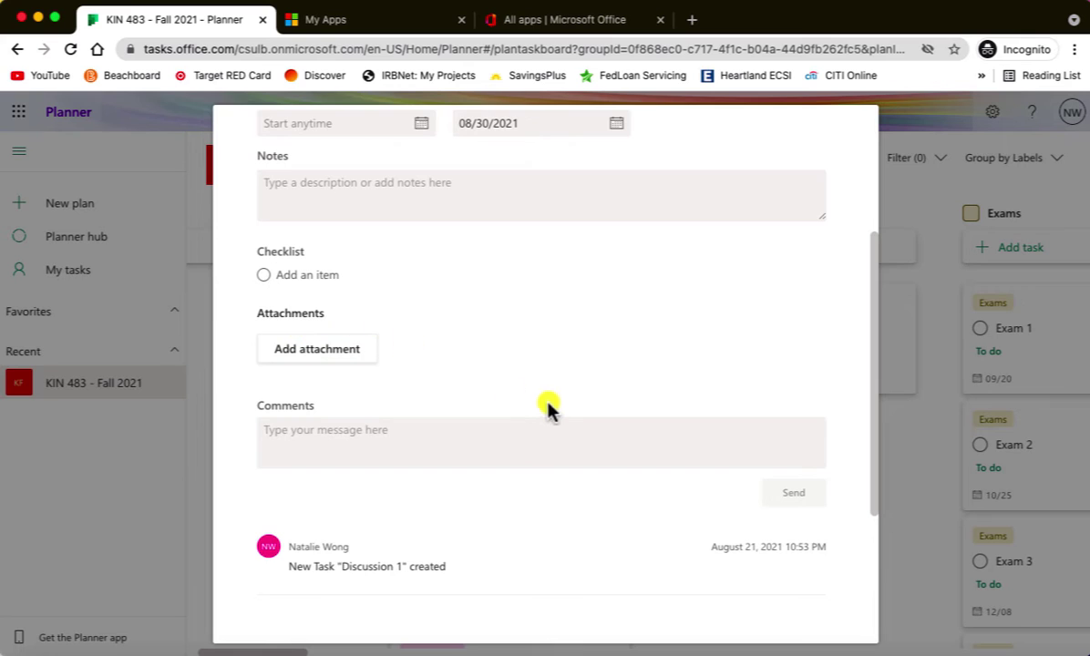
{"action": "scroll", "coordinate": [558, 410], "scroll_direction": "up", "scroll_amount": 1}
{"action": "scroll", "coordinate": [558, 410], "scroll_direction": "up", "scroll_amount": 5}
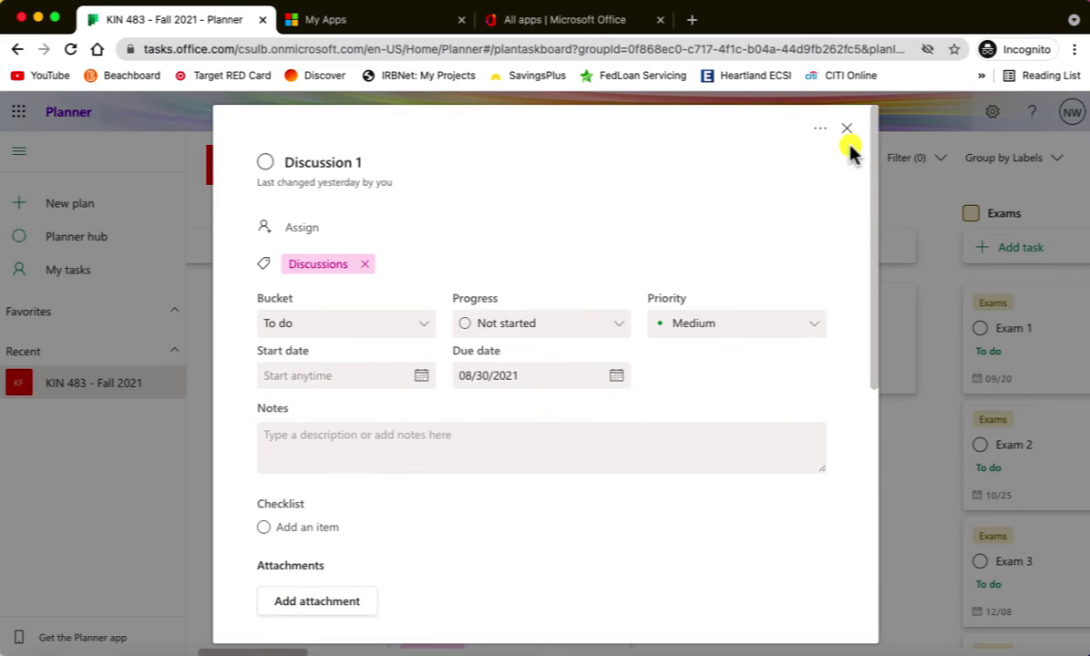
{"action": "left_click", "coordinate": [848, 135]}
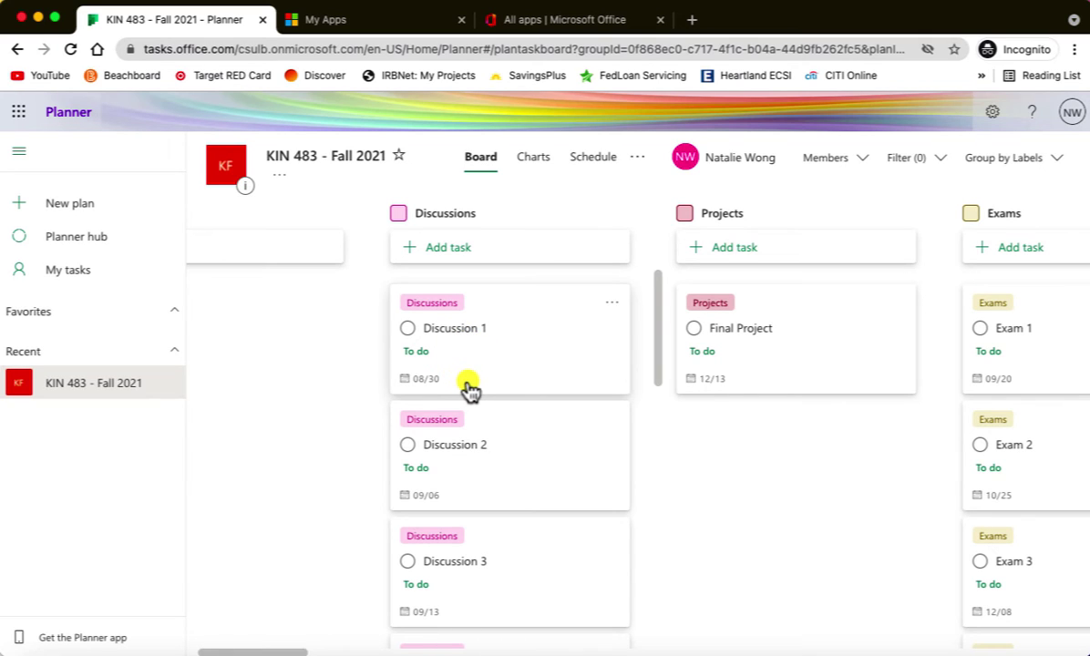
Step: Group the board's tasks by due date
{"action": "left_click", "coordinate": [1015, 166]}
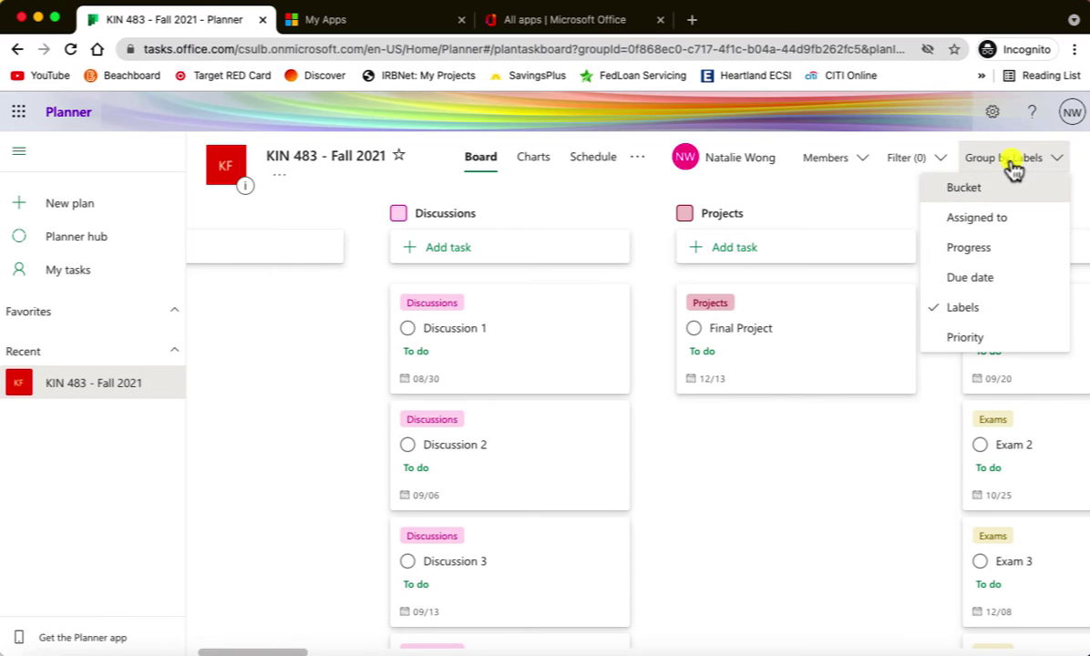
{"action": "left_click", "coordinate": [977, 279]}
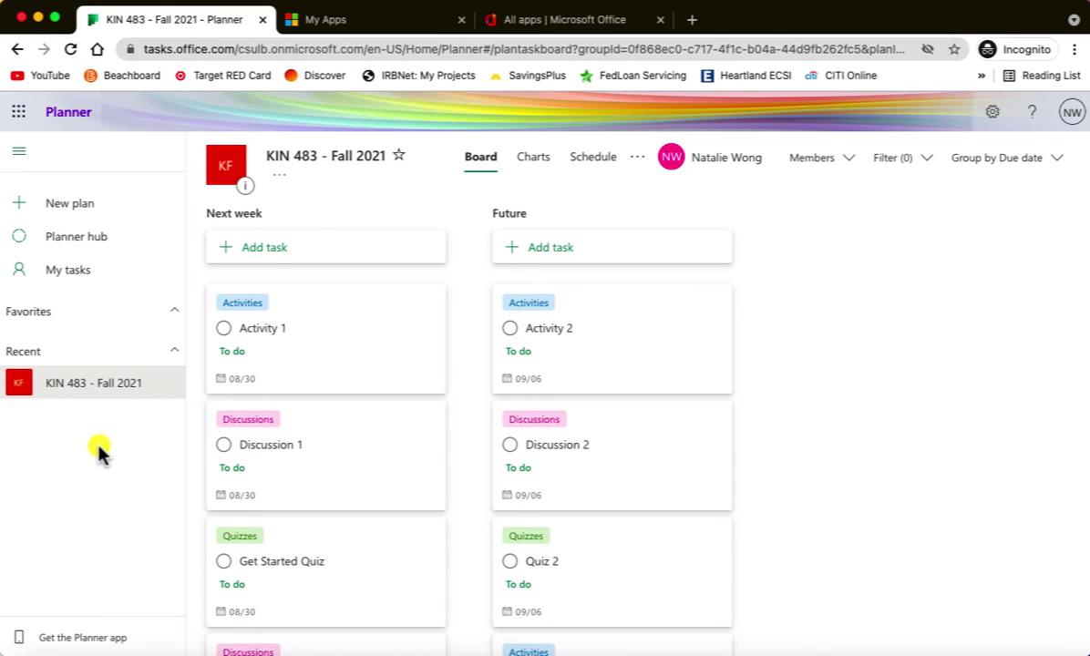
Step: Start a copy of the plan with New group as its destination and examine the group privacy options
{"action": "left_click", "coordinate": [636, 165]}
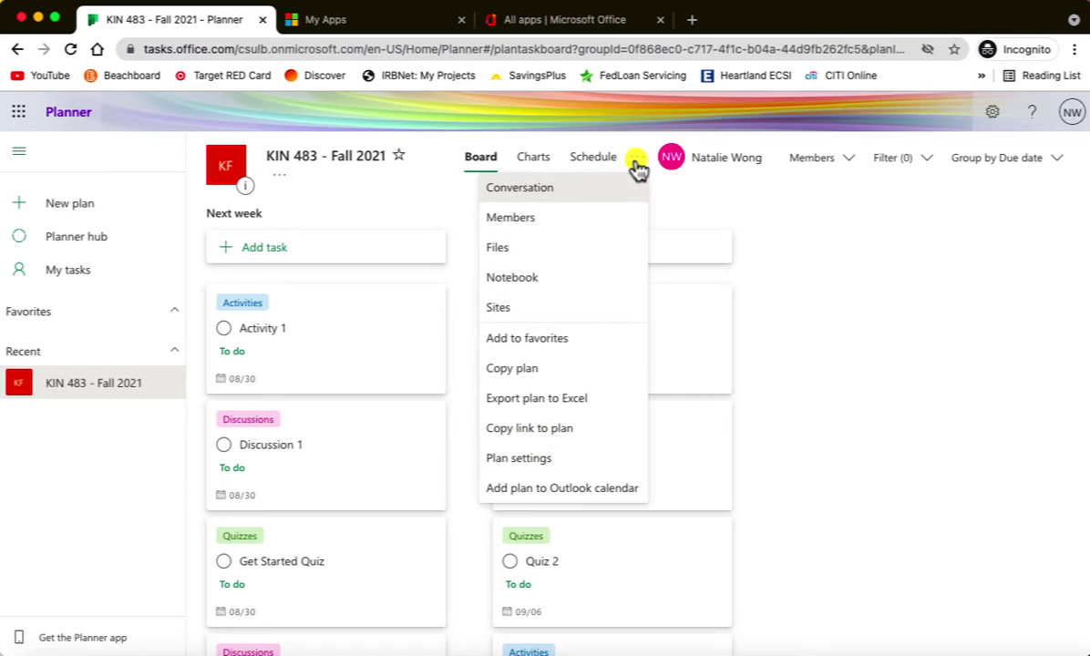
{"action": "left_click", "coordinate": [528, 370]}
{"action": "left_click", "coordinate": [526, 316]}
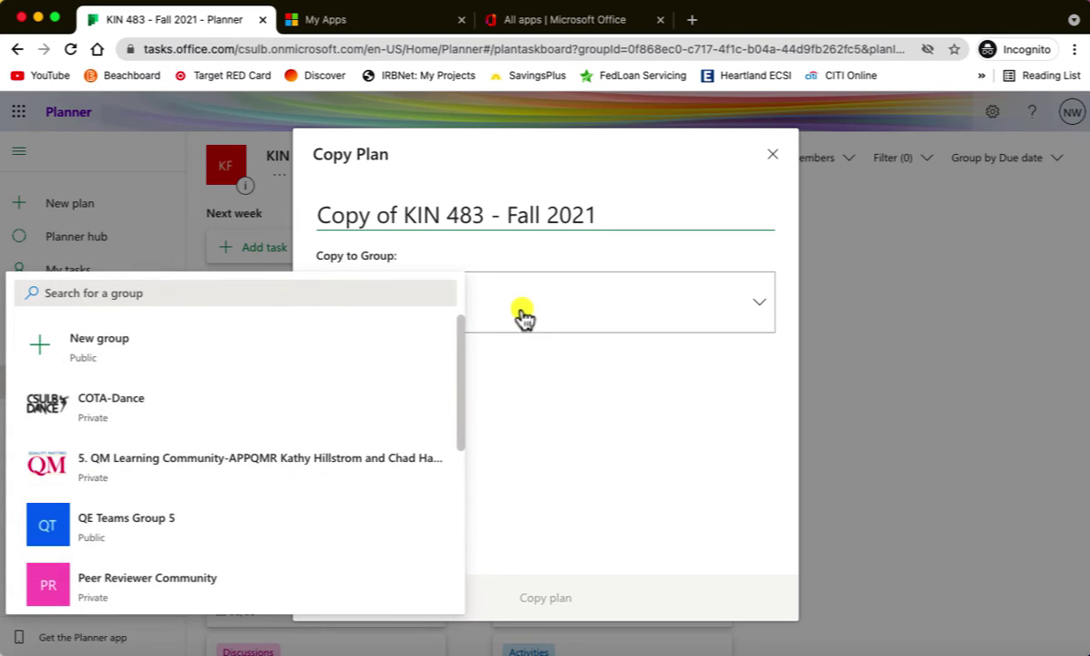
{"action": "left_click", "coordinate": [151, 363]}
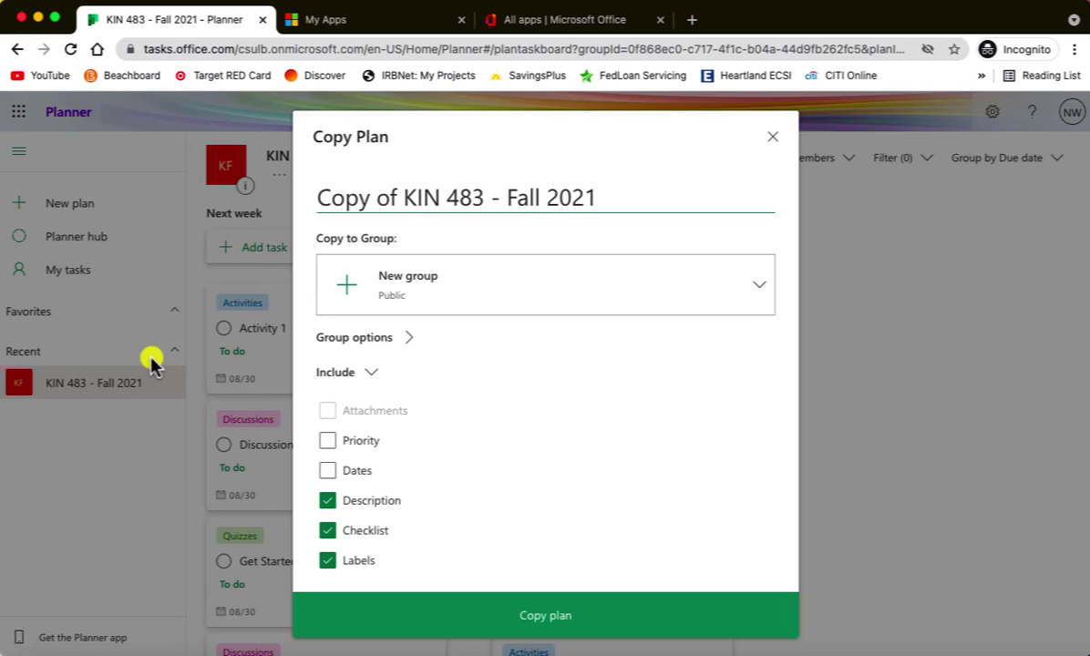
{"action": "left_click", "coordinate": [408, 339]}
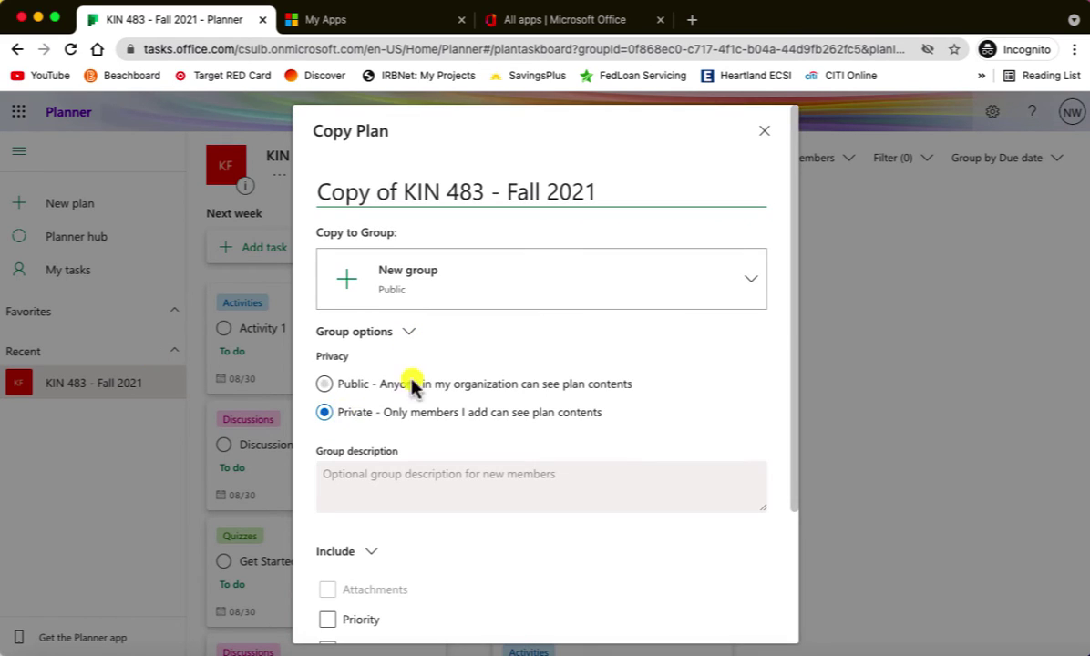
{"action": "left_click", "coordinate": [412, 338]}
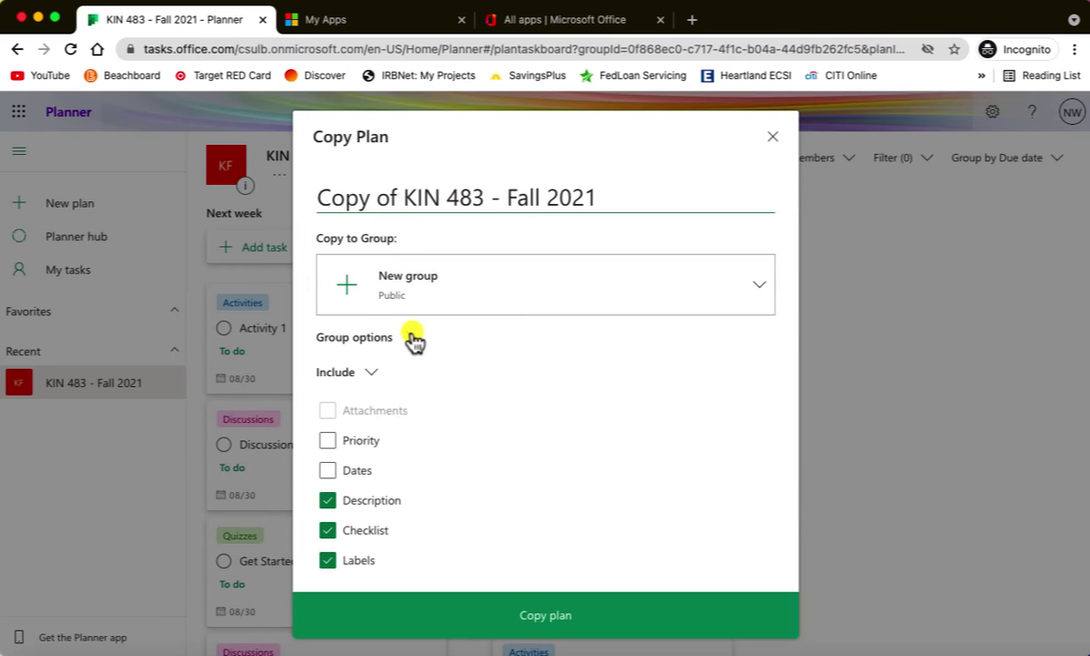
Step: Include priority and dates in the plan copy, and close the copy setup without creating it
{"action": "left_click", "coordinate": [328, 441]}
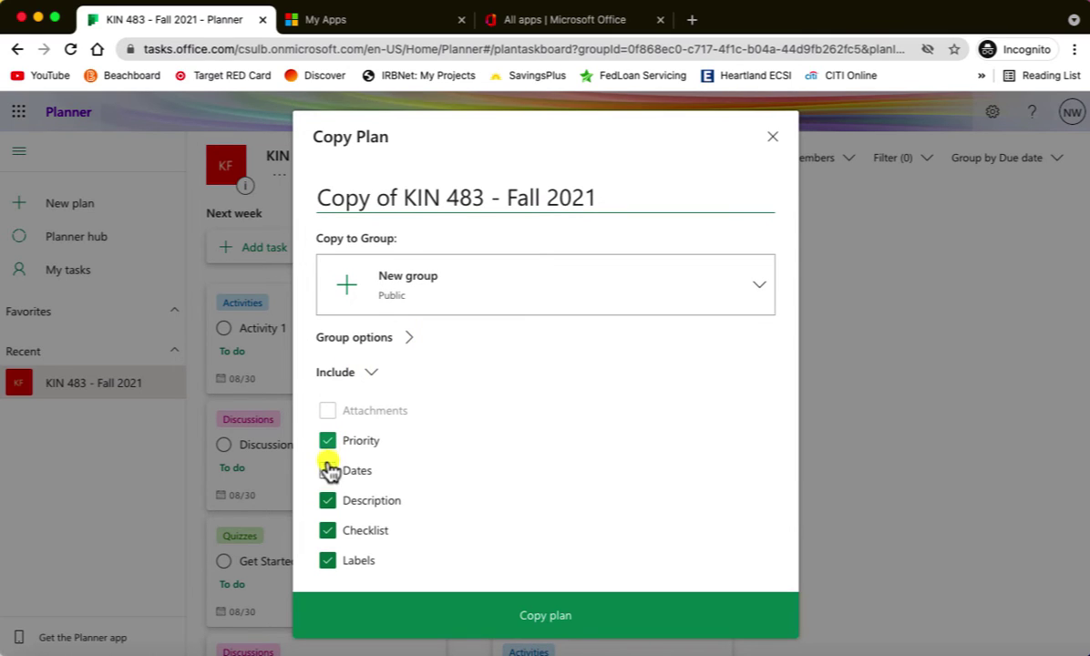
{"action": "left_click", "coordinate": [328, 472]}
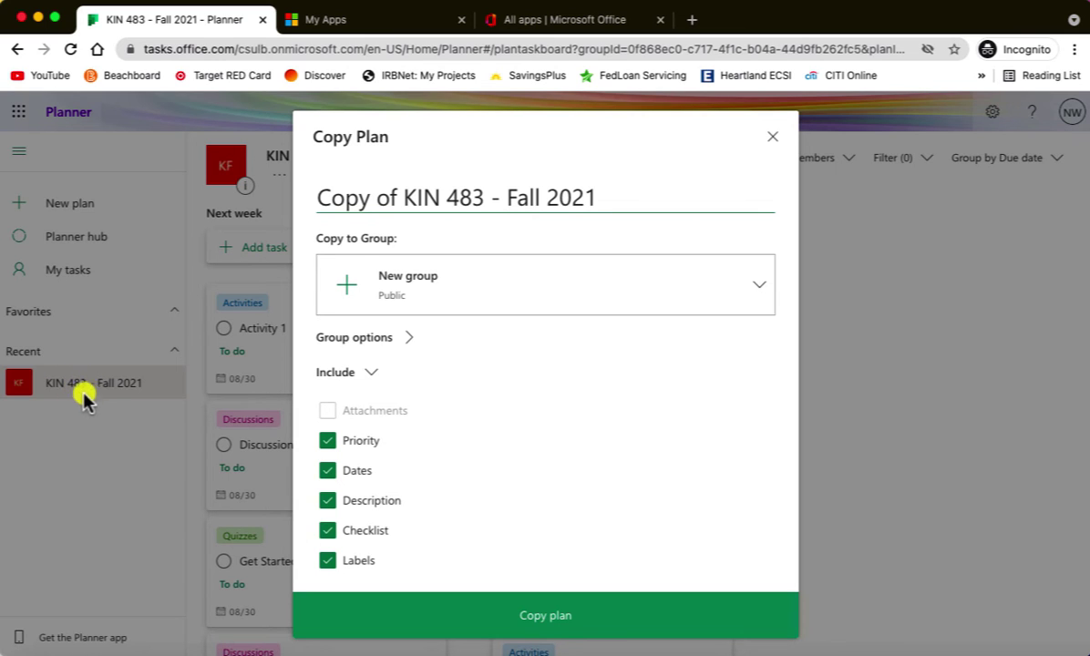
{"action": "left_click", "coordinate": [772, 137]}
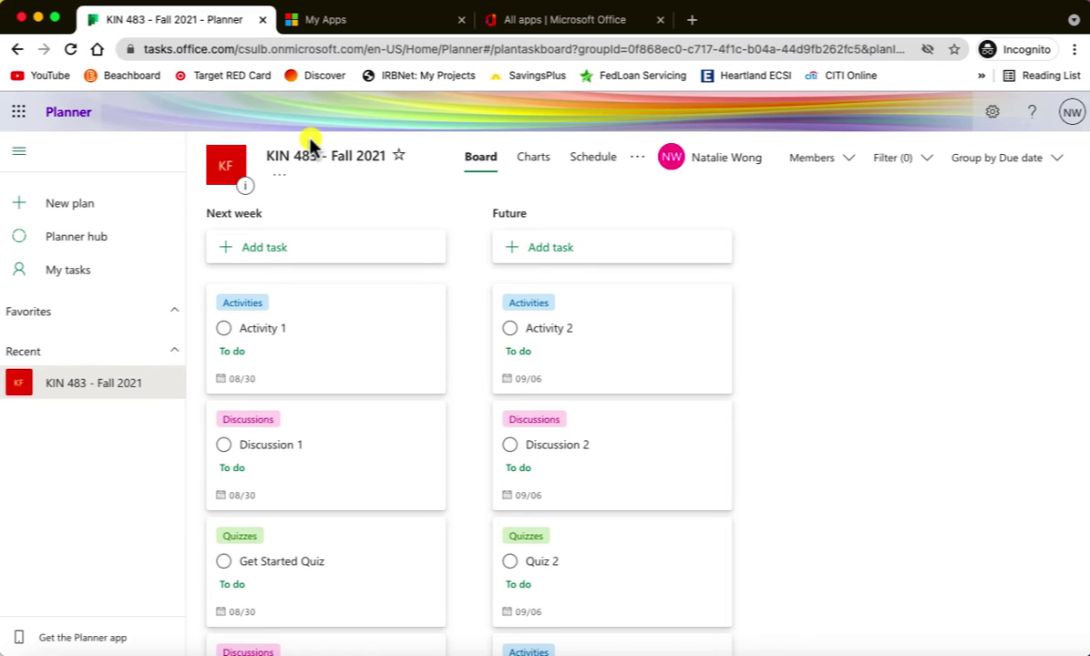
Step: Switch to My Apps and browse the CSULB app collection
{"action": "left_click", "coordinate": [378, 20]}
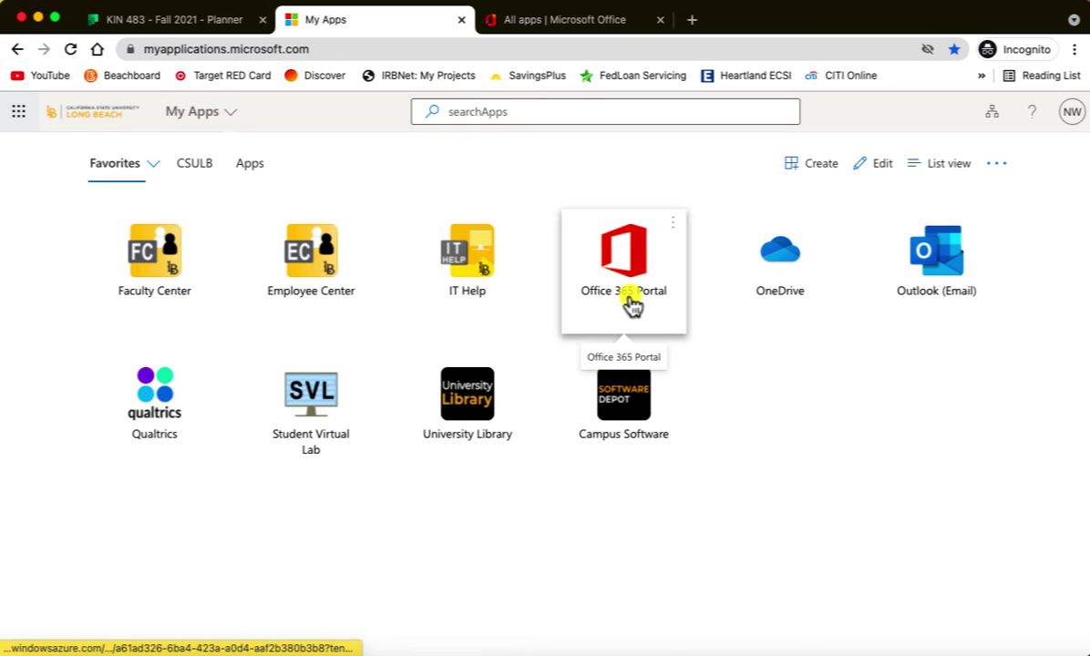
{"action": "left_click", "coordinate": [195, 164]}
{"action": "scroll", "coordinate": [537, 278], "scroll_direction": "down", "scroll_amount": 1}
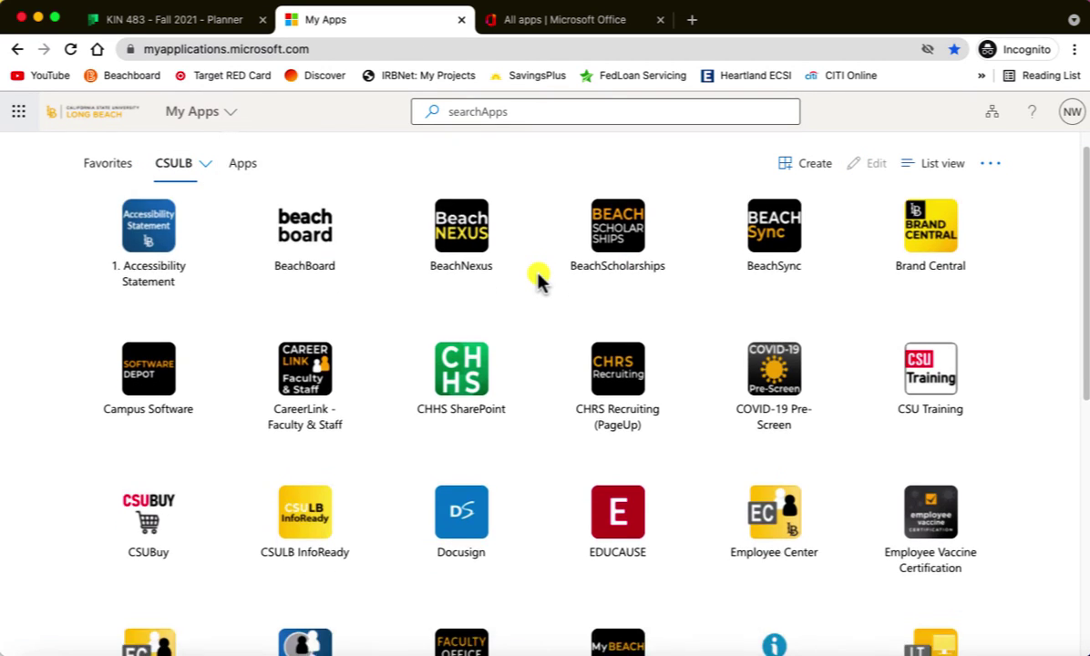
Step: Find the Office 365 Portal in the CSULB app collection, and switch to the Office 365 site's home page
{"action": "scroll", "coordinate": [538, 281], "scroll_direction": "down", "scroll_amount": 5}
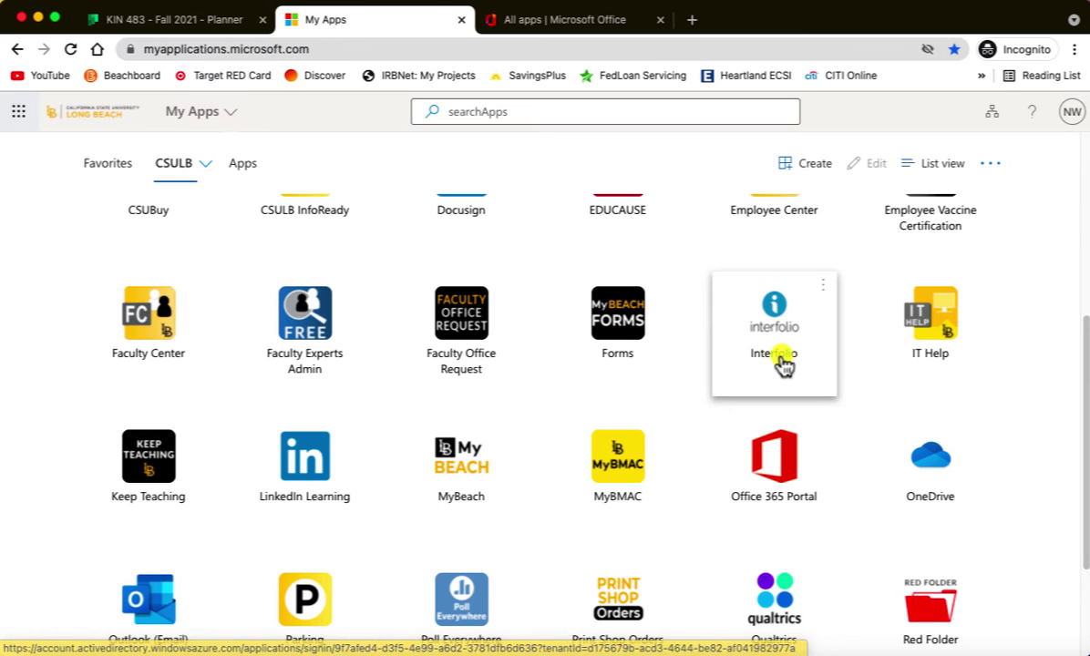
{"action": "left_click", "coordinate": [565, 20]}
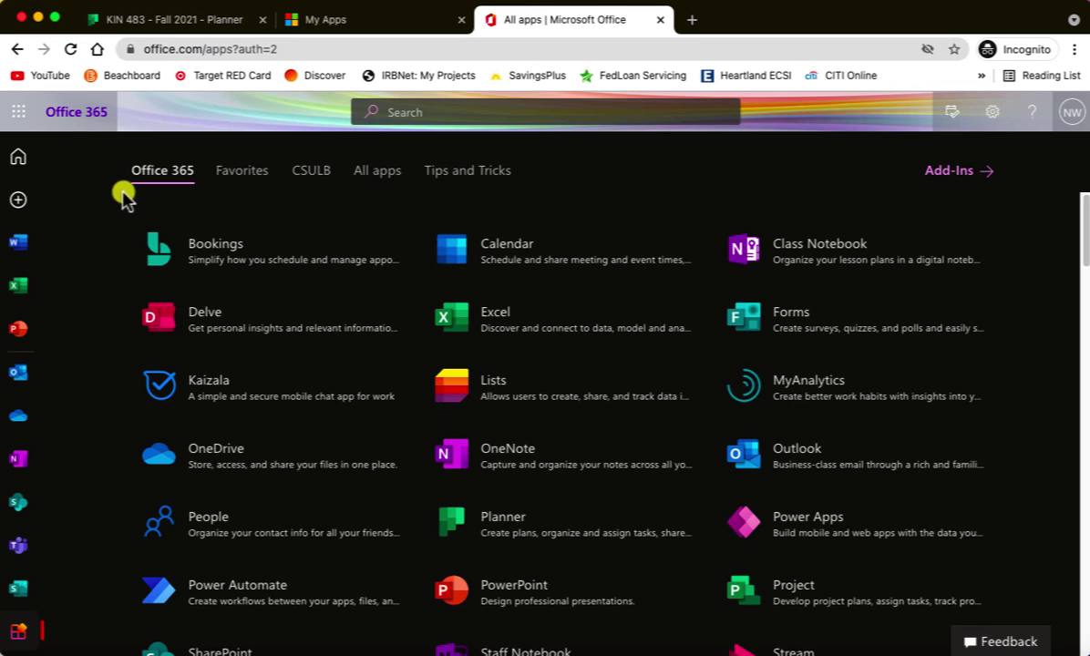
{"action": "left_click", "coordinate": [22, 162]}
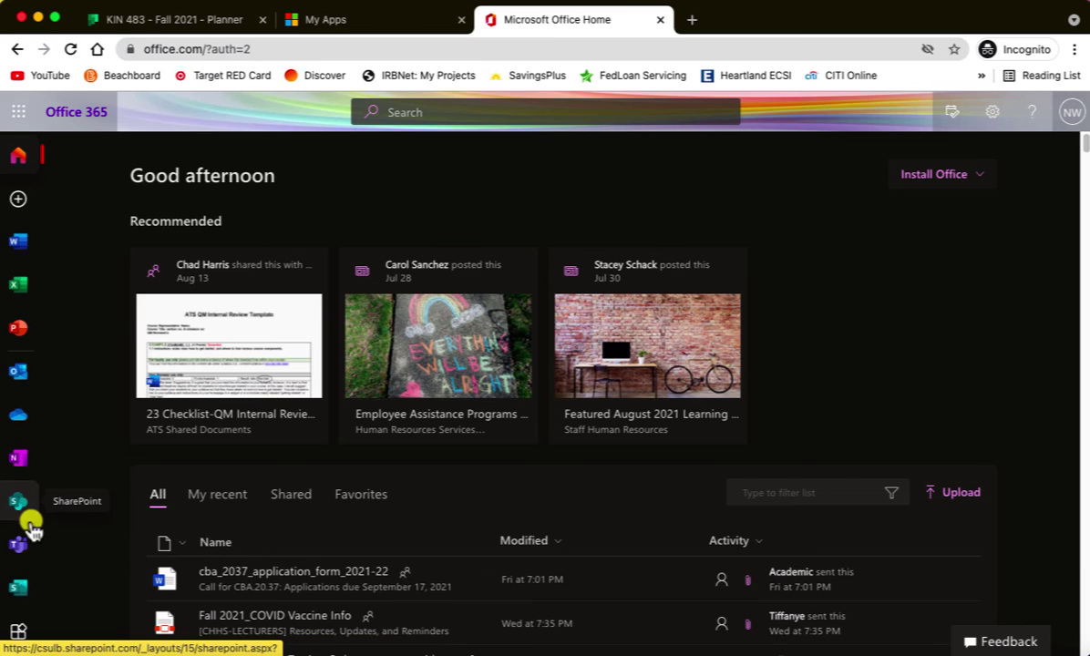
Step: Show all Office 365 apps from the home page and launch Planner
{"action": "scroll", "coordinate": [27, 526], "scroll_direction": "down", "scroll_amount": 1}
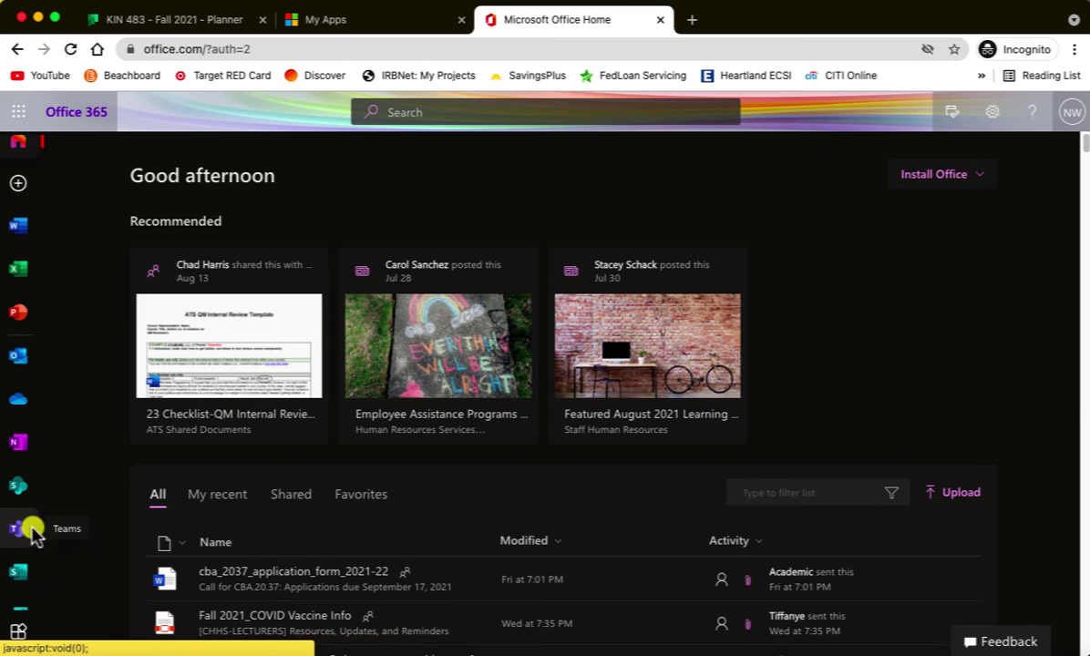
{"action": "left_click", "coordinate": [19, 638]}
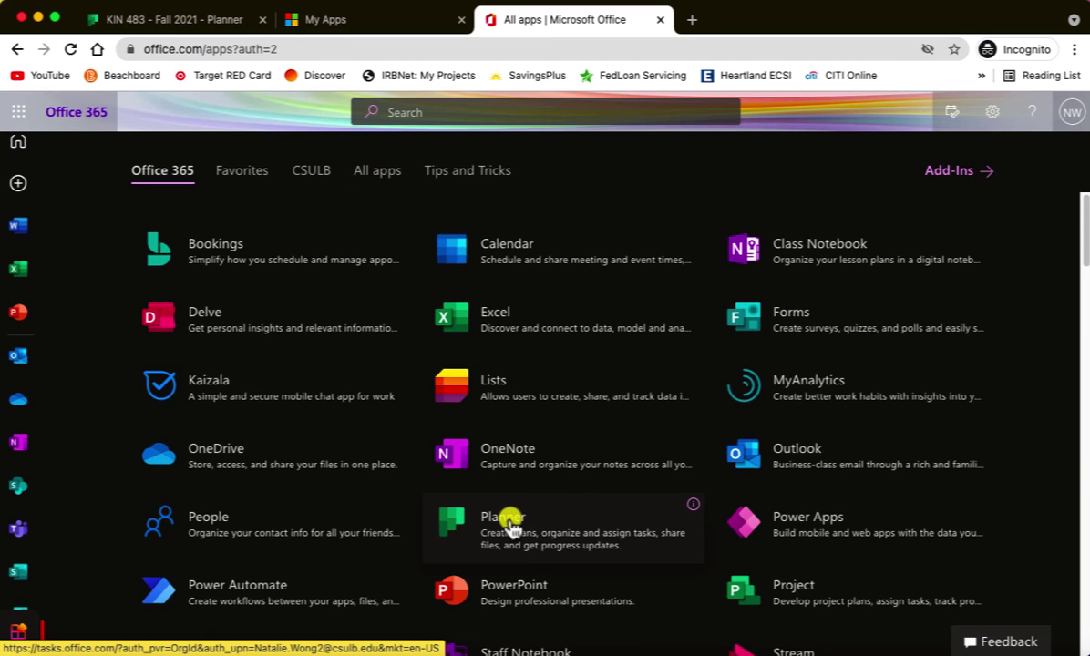
{"action": "left_click", "coordinate": [511, 521]}
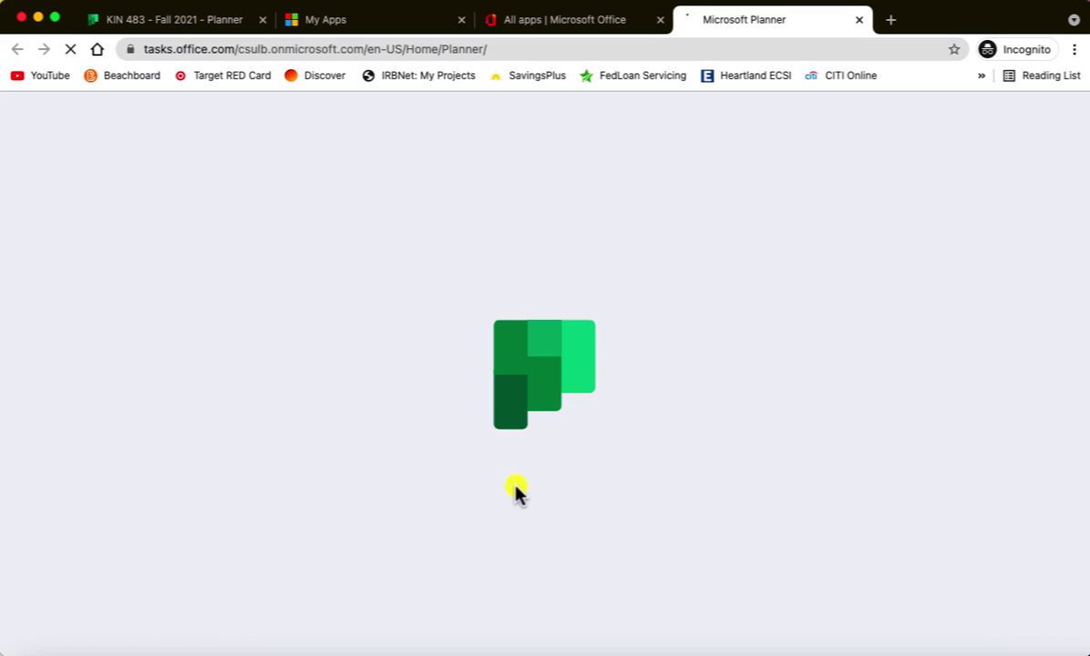